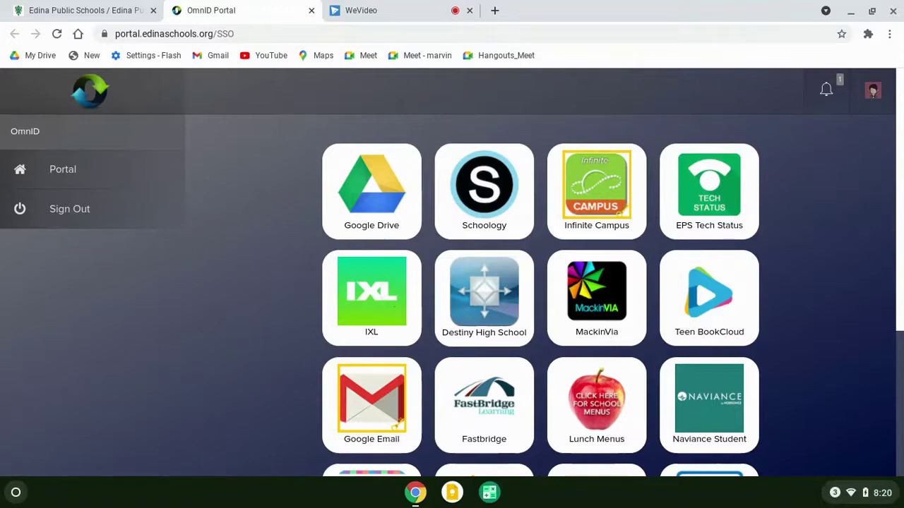
Open the Chrome Web Store and search it for "Diigo".
left_click(15, 493)
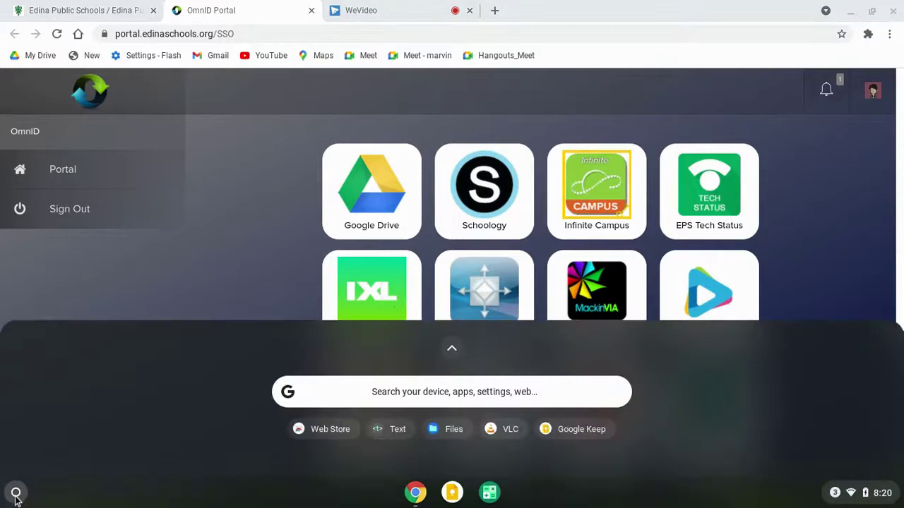
left_click(399, 392)
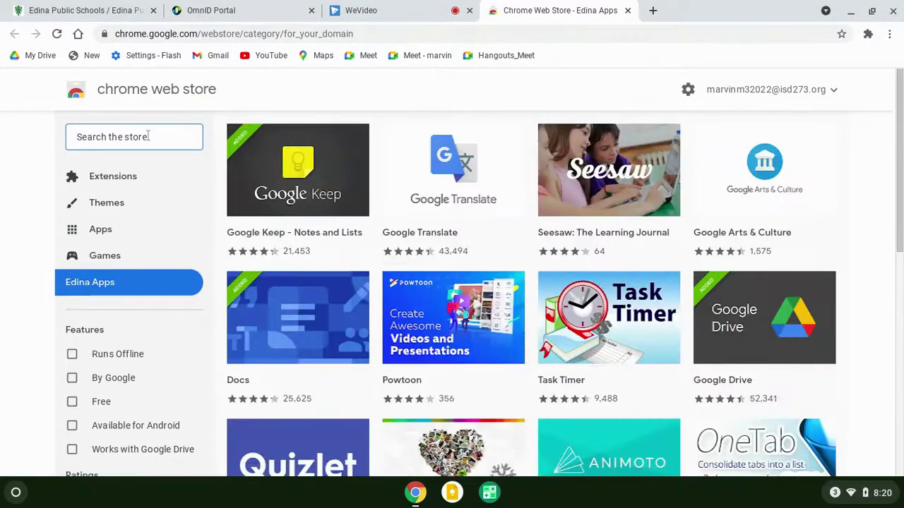
left_click(148, 136)
type("D")
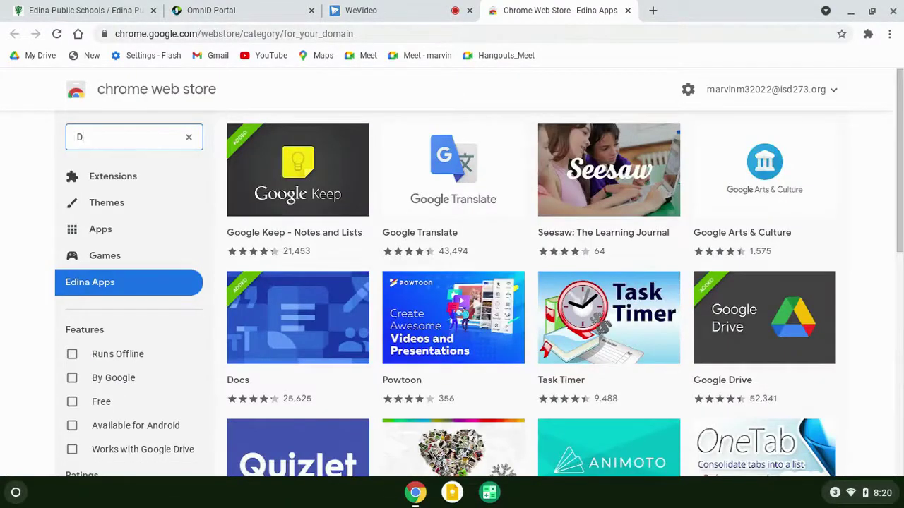
type("iigo")
key("Return")
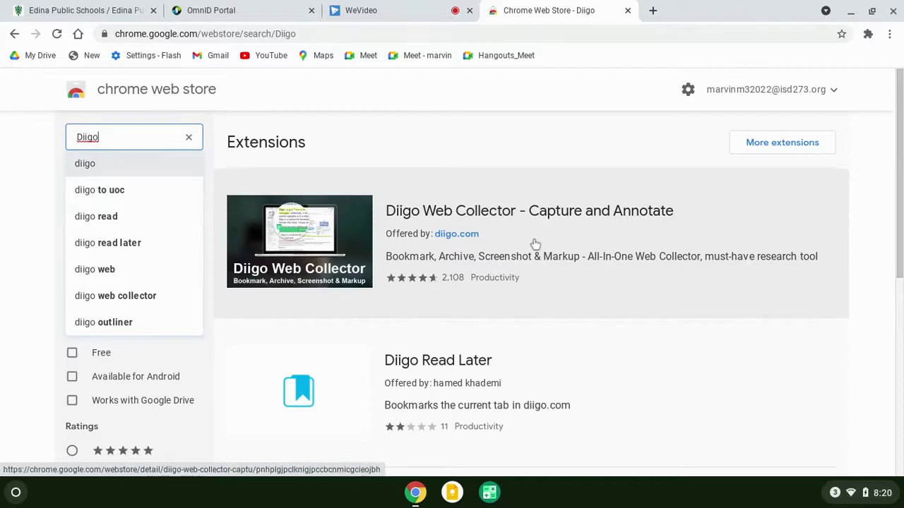
Add the "Diigo Web Collector - Capture and Annotate" extension to Chrome and dismiss the installation notice.
left_click(535, 243)
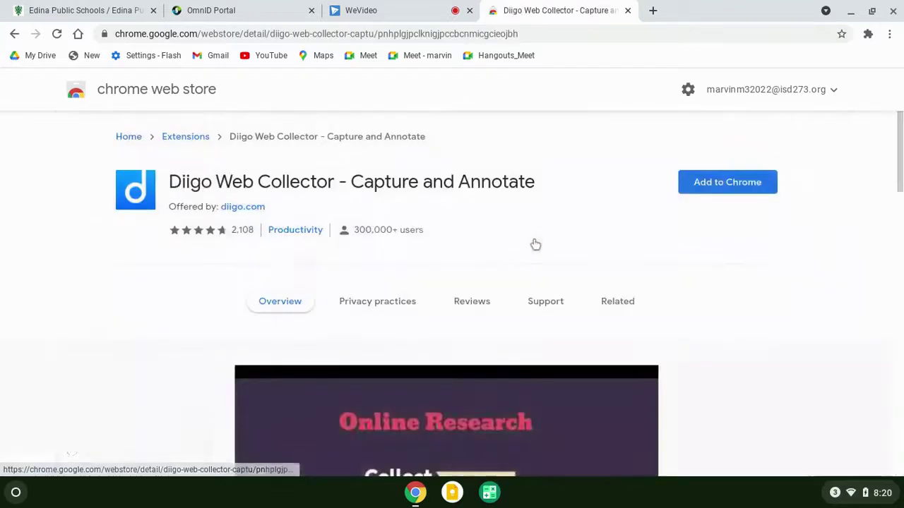
left_click(723, 186)
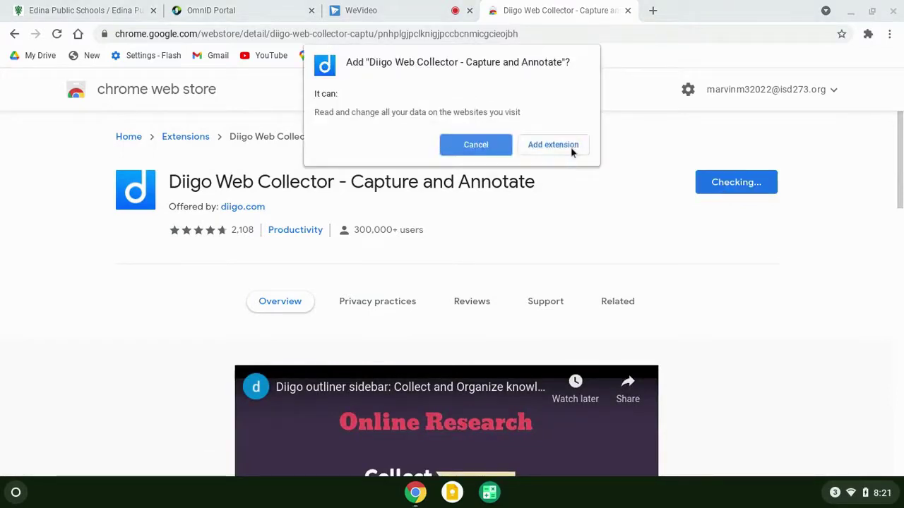
left_click(552, 145)
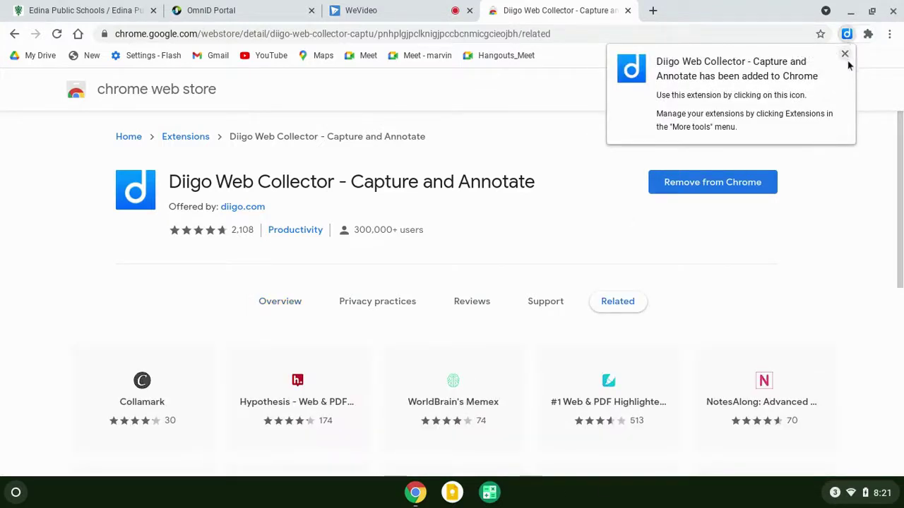
left_click(845, 55)
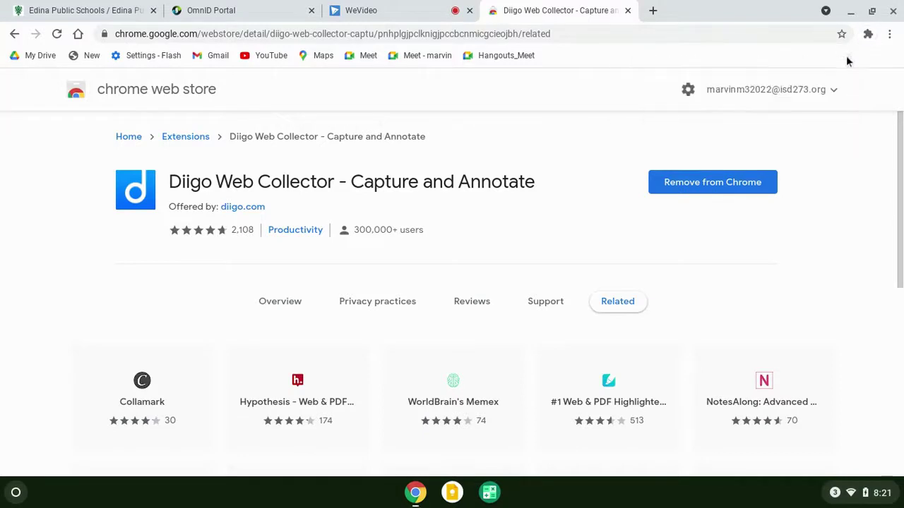
Launch the Diigo Web Collector extension and sign in to Diigo with the listed Google school account.
left_click(868, 34)
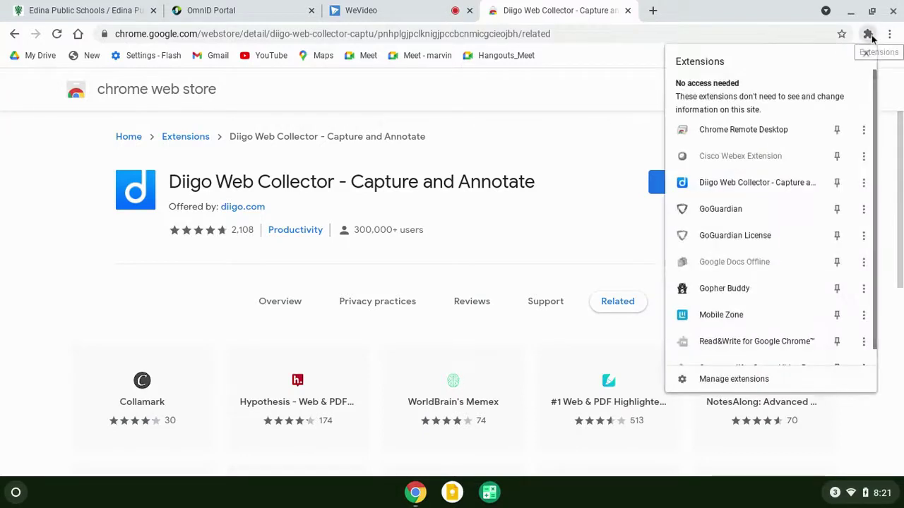
left_click(742, 182)
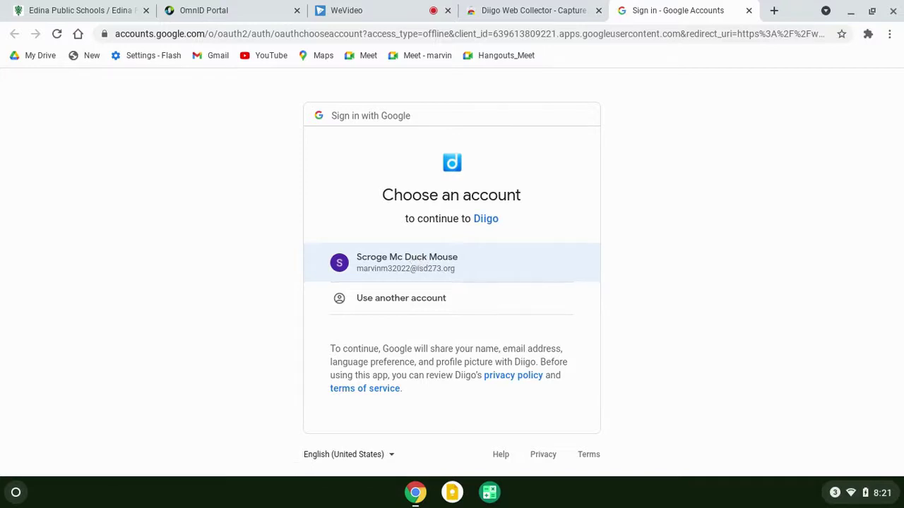
left_click(409, 262)
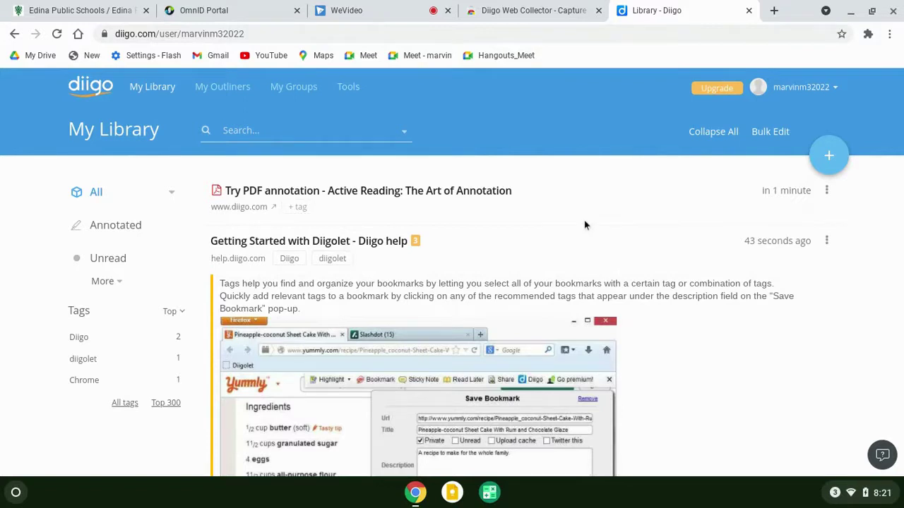
Return to the Chrome Web Store page and load startribune.com in its place.
left_click(512, 22)
left_click(332, 35)
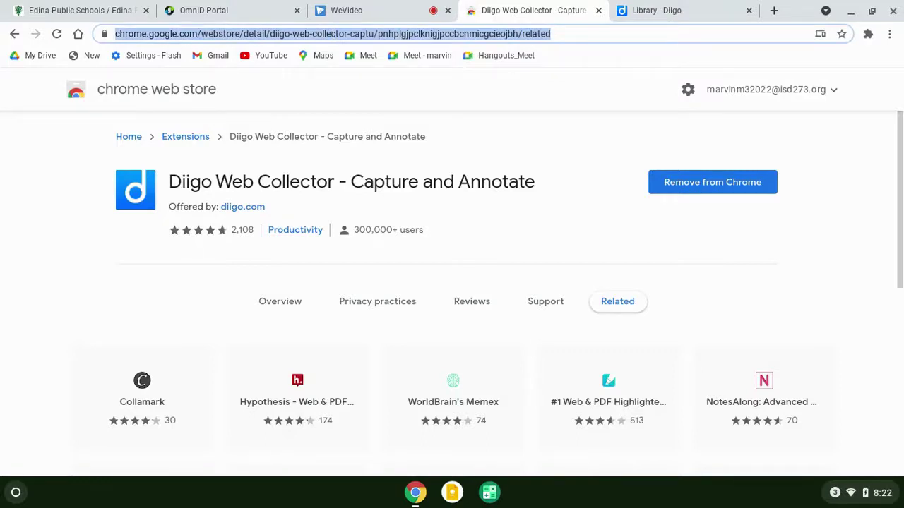
type("st")
key("Return")
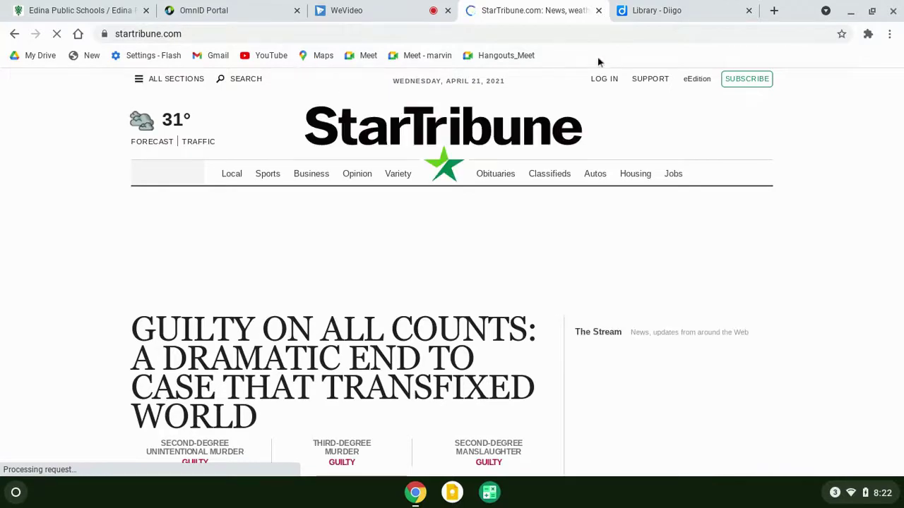
Save the StarTribune homepage to Diigo as a private bookmark with the tags "News information".
left_click(867, 35)
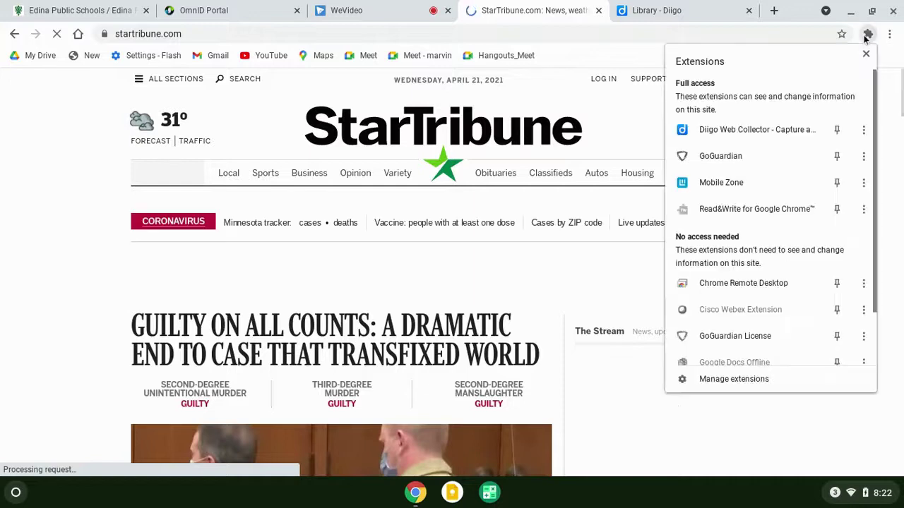
left_click(714, 137)
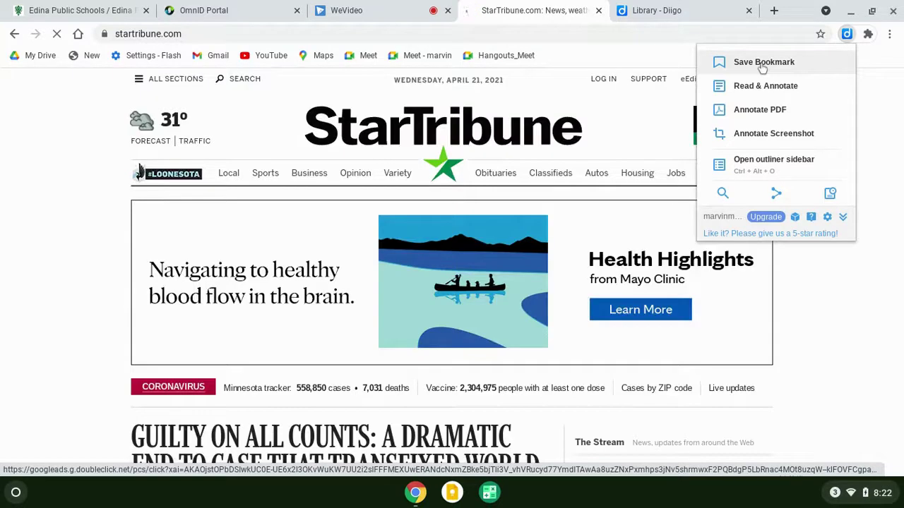
left_click(759, 64)
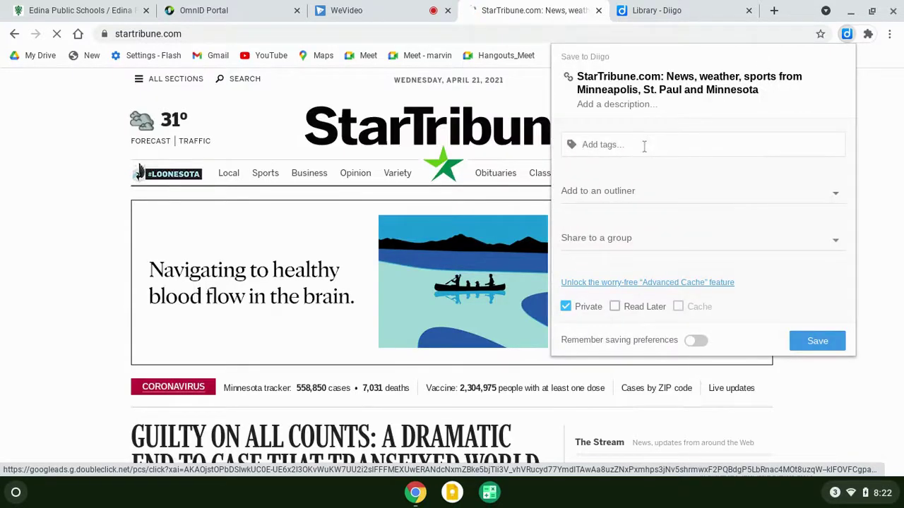
type("News information")
left_click(565, 307)
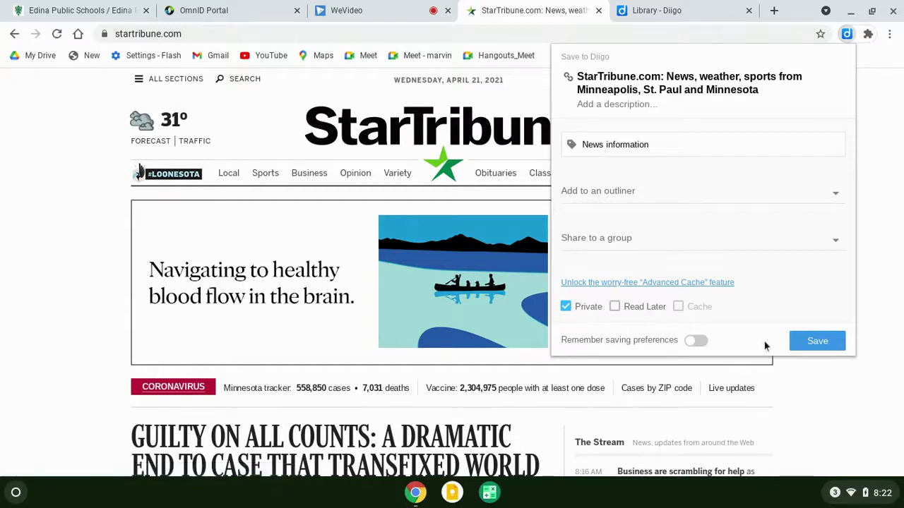
left_click(803, 340)
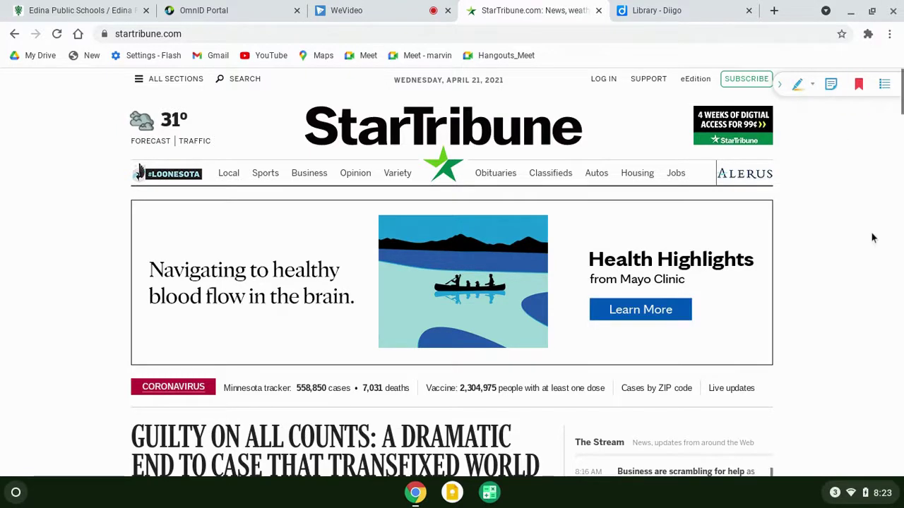
Open the lead "Guilty on all counts" article from the StarTribune homepage and highlight its full headline in yellow.
scroll(873, 238, "down", 1)
scroll(534, 221, "down", 3)
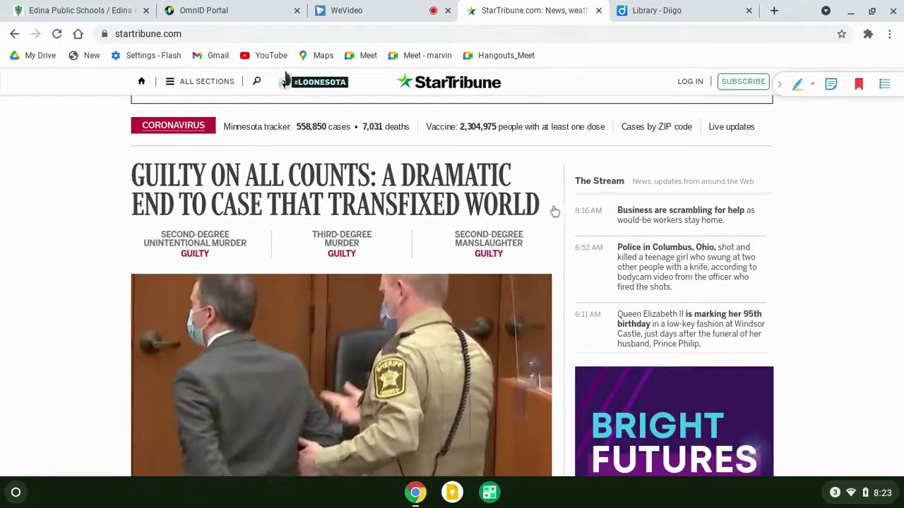
left_click(509, 208)
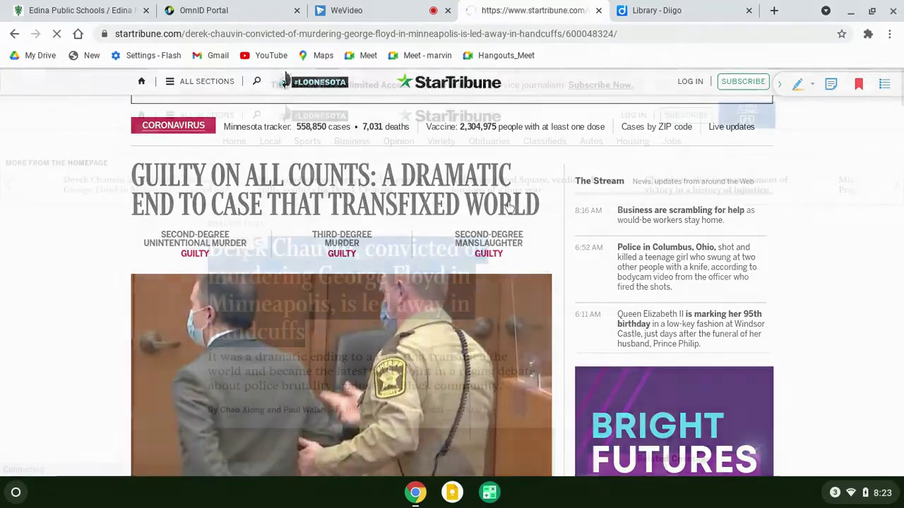
left_click_drag(305, 334, 221, 244)
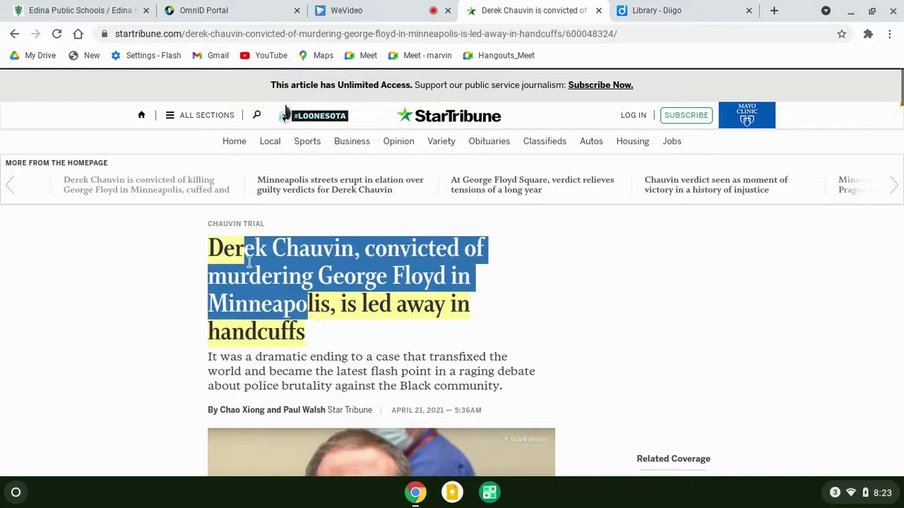
Try to attach a sticky note to the first three lines of the article headline.
left_click_drag(248, 262, 206, 249)
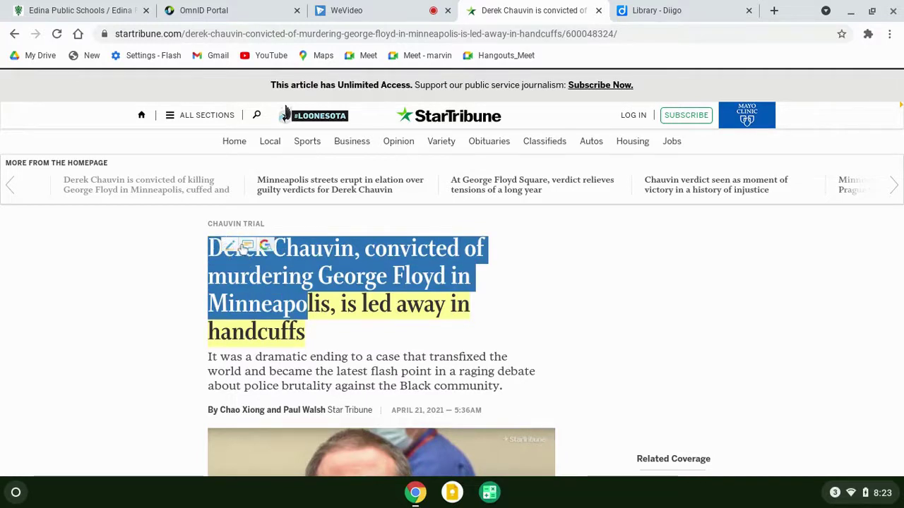
left_click(246, 246)
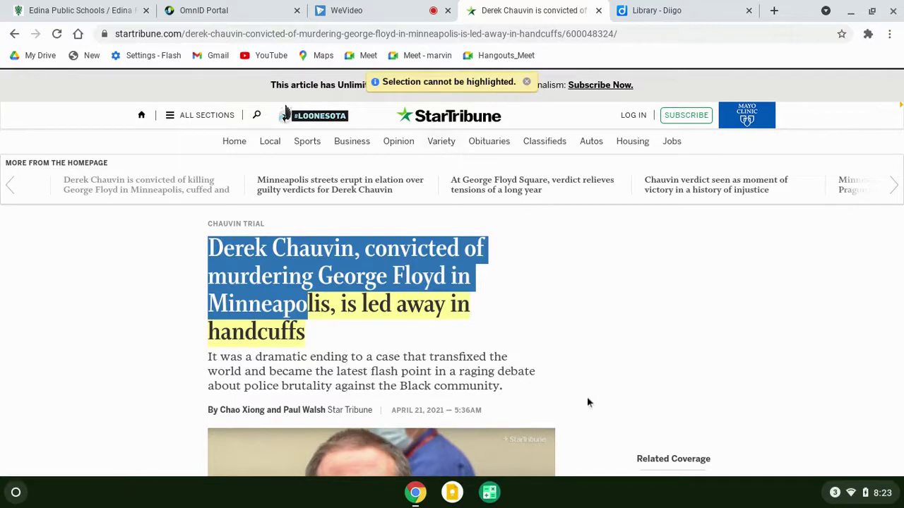
left_click(605, 391)
Highlight the article paragraph starting "Jurors deliberated for about nine hours" and attach a private note reading "Add notes here.".
scroll(605, 392, "down", 5)
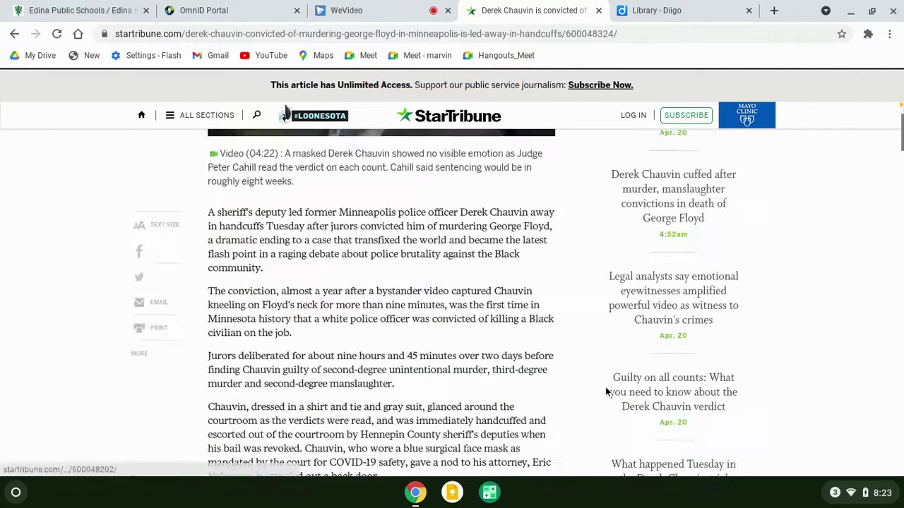
left_click_drag(397, 384, 210, 357)
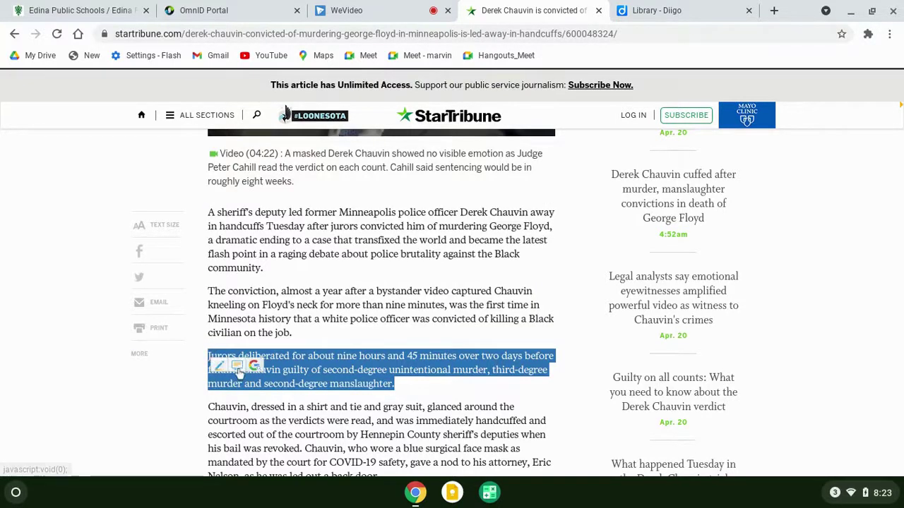
left_click(237, 367)
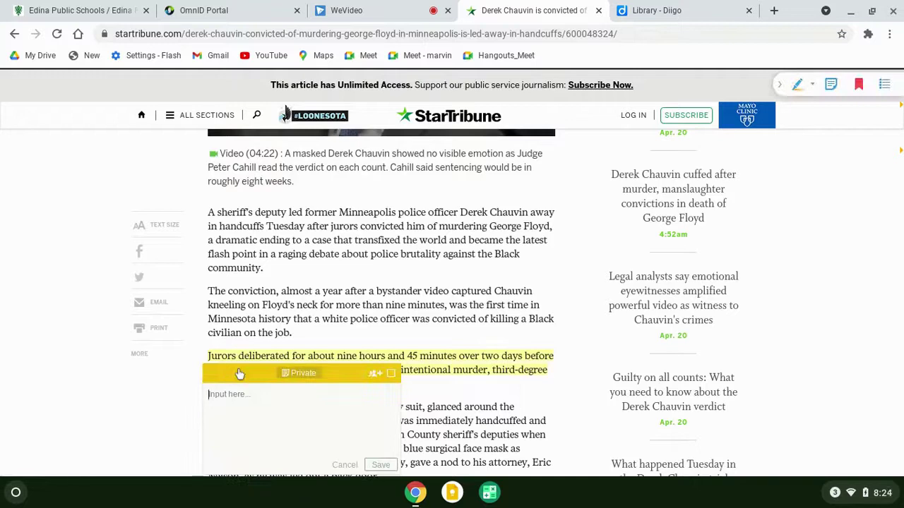
type("s")
key("BackSpace")
type("Add notes here.")
left_click(344, 464)
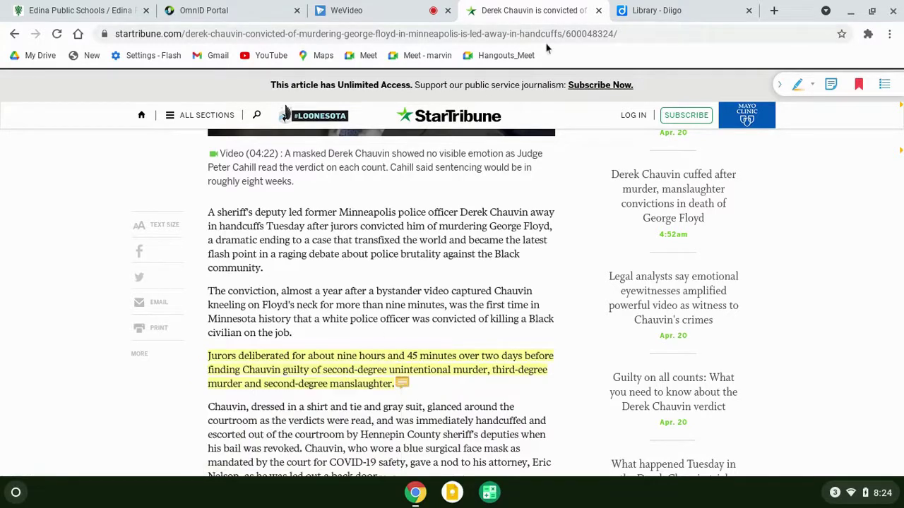
Switch to the Diigo library and reload it to review the saved bookmarks, highlights and note.
left_click(664, 9)
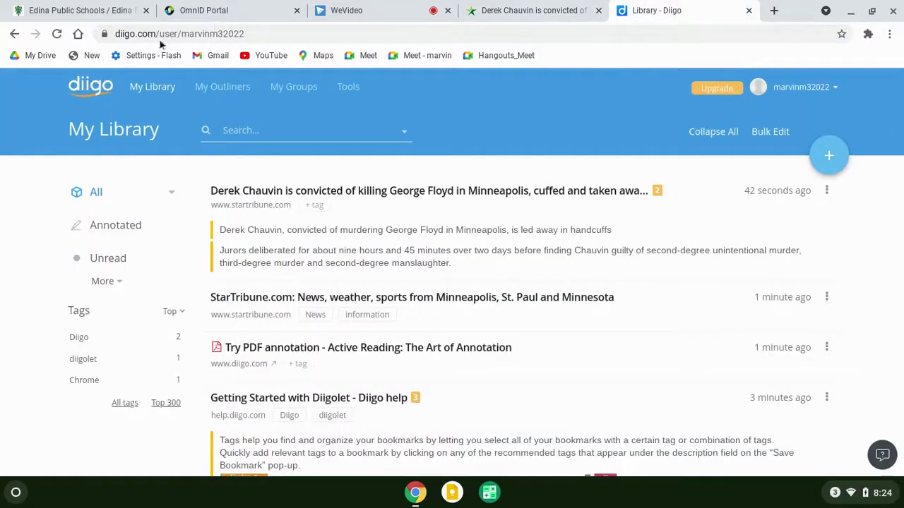
left_click(57, 34)
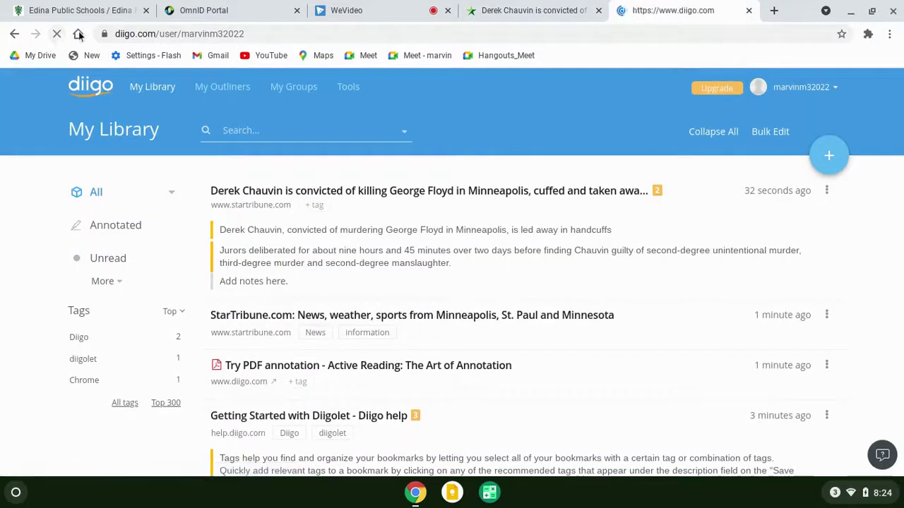